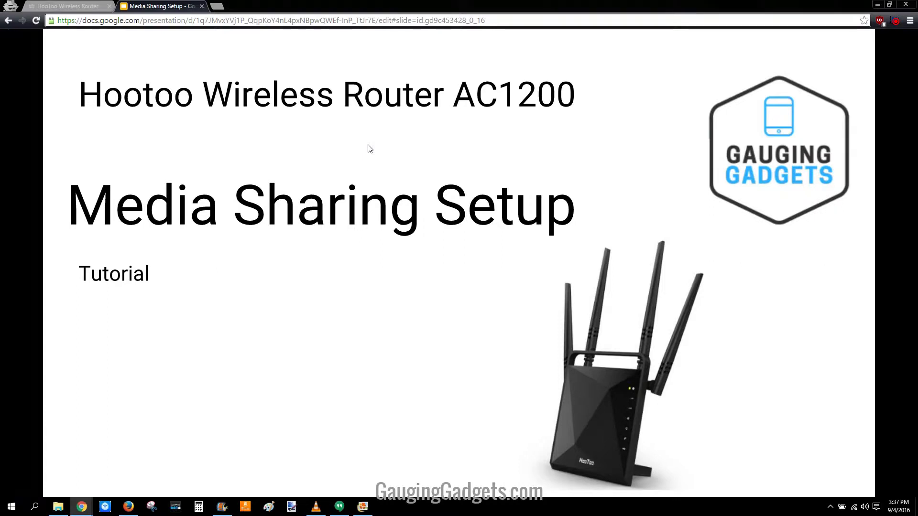
Step: Page through the USB Media, router address and 'Attach here' slides, then switch to the HooToo router tab
click(368, 148)
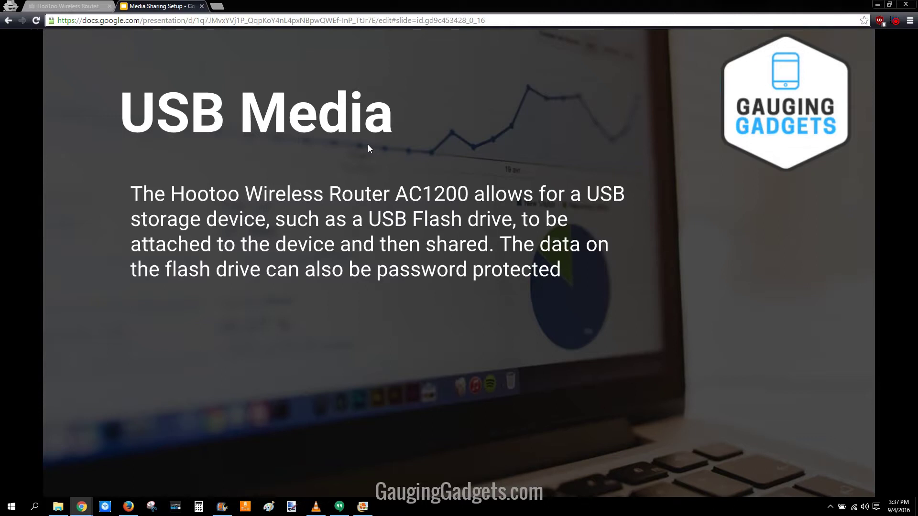
click(368, 144)
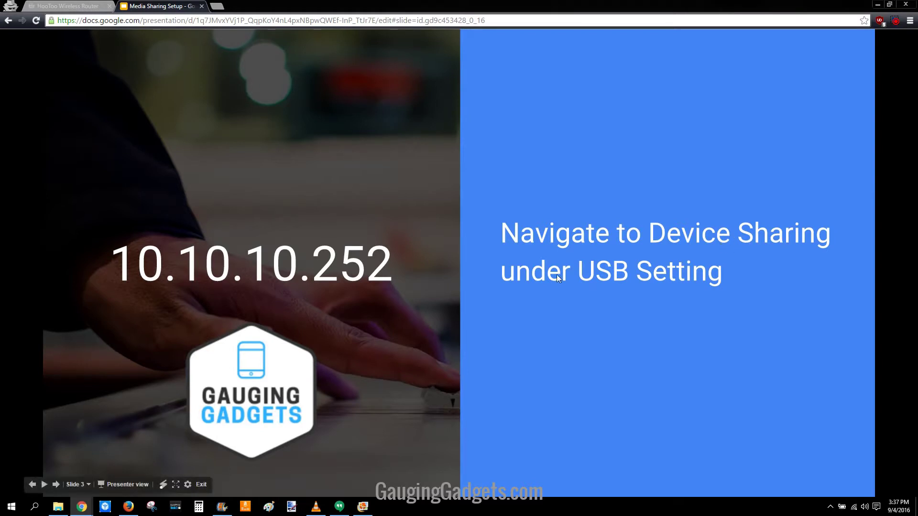
click(167, 154)
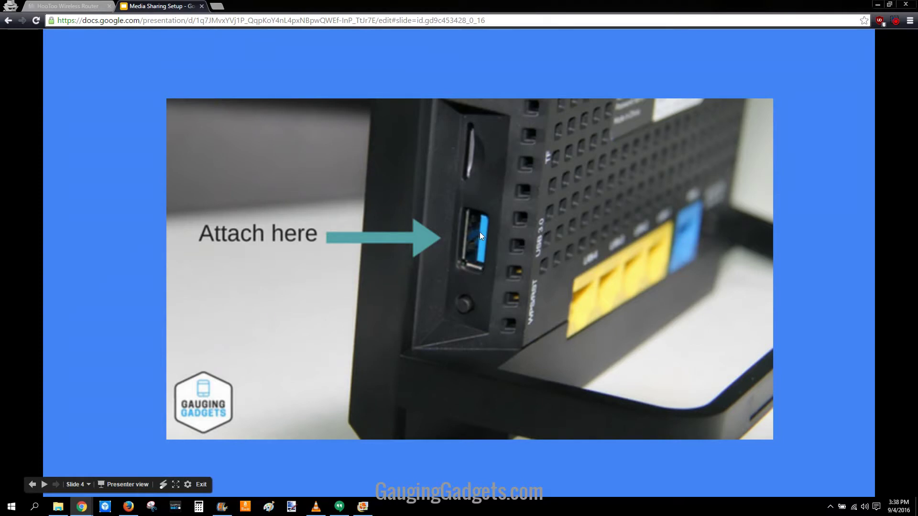
click(69, 7)
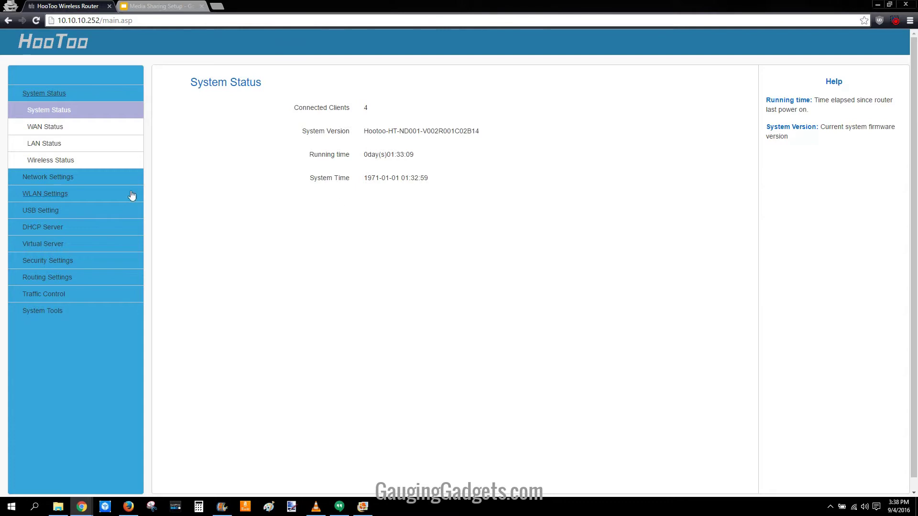
Step: Share All Disk on the USB Setting > Device Sharing page
click(40, 209)
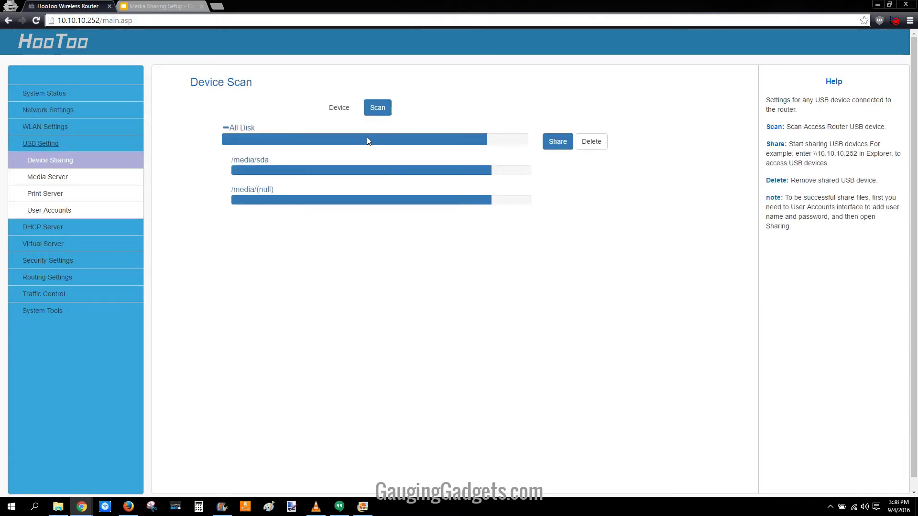
click(557, 141)
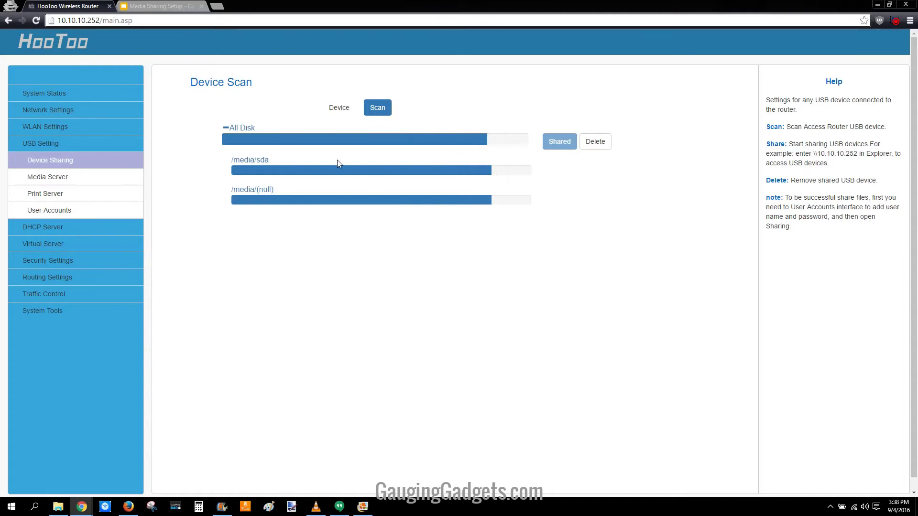
Step: Add a USB sharing user account named 'test' with a password
click(49, 210)
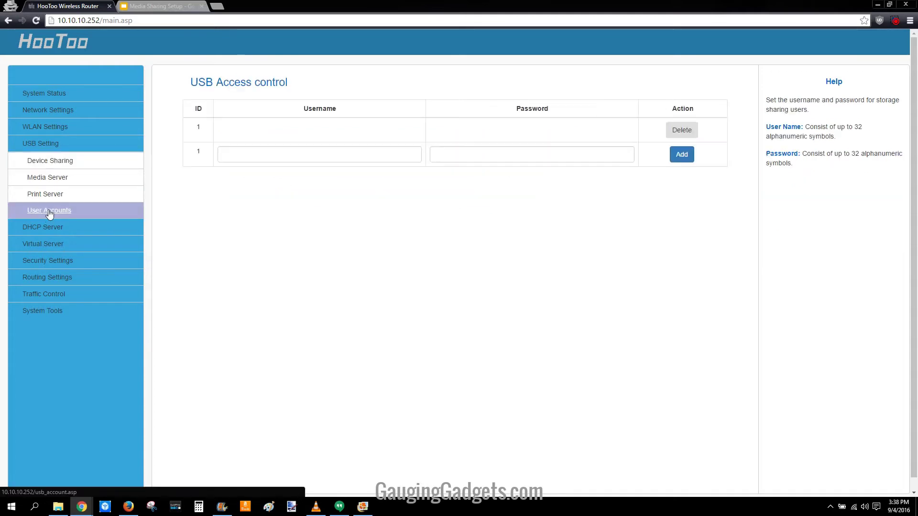
click(248, 156)
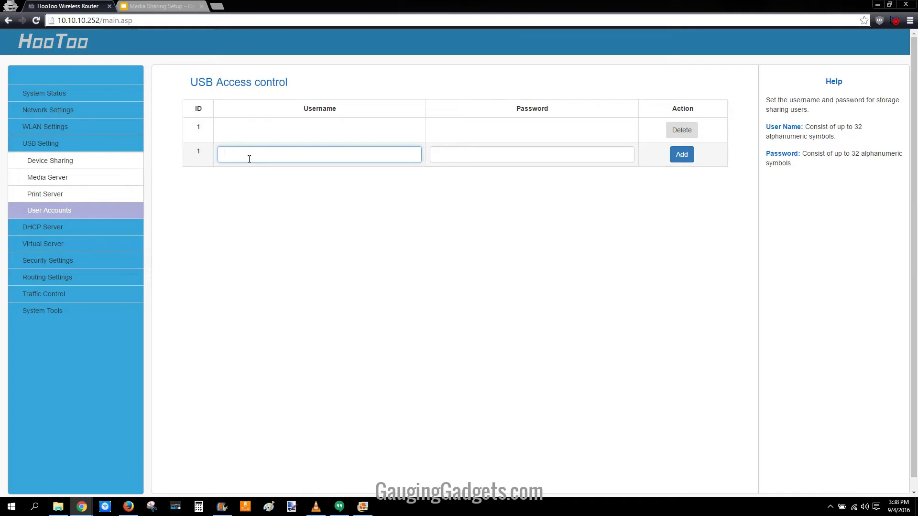
click(471, 157)
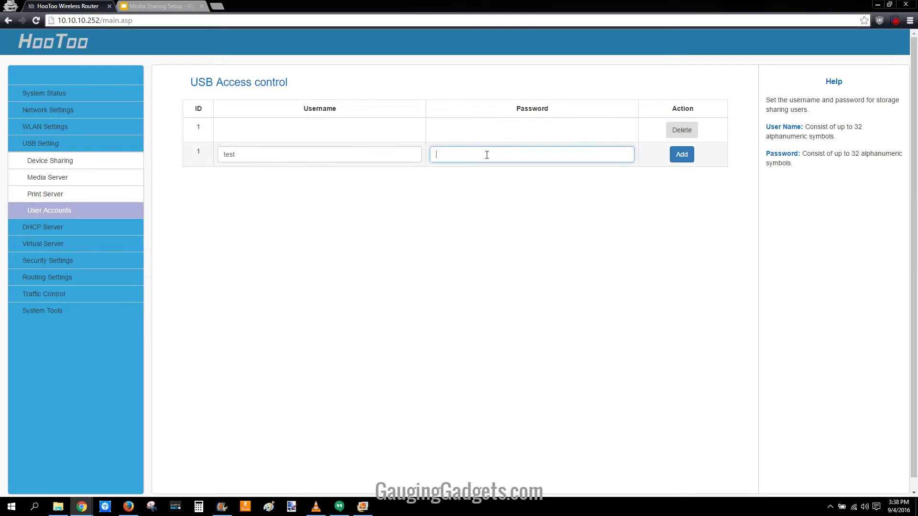
click(681, 154)
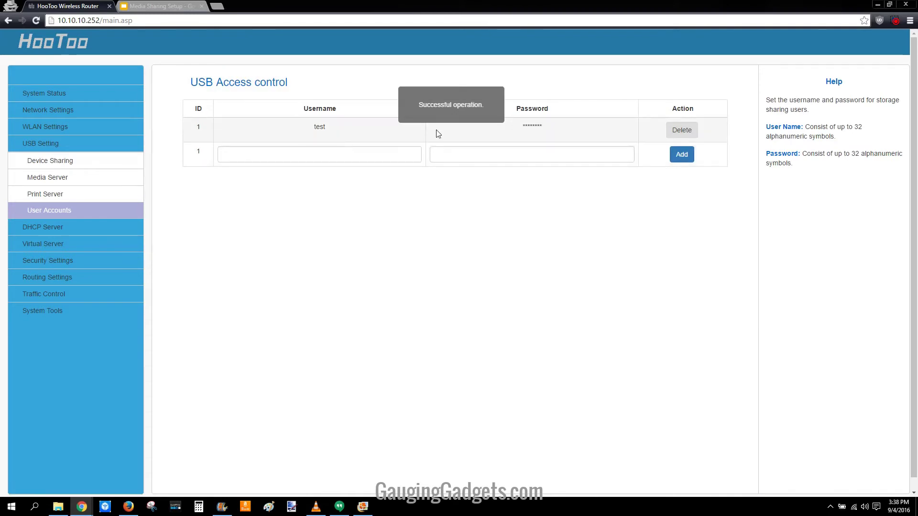
Step: Select the \\10.10.10.252 share address on Device Sharing and open File Explorer
click(50, 161)
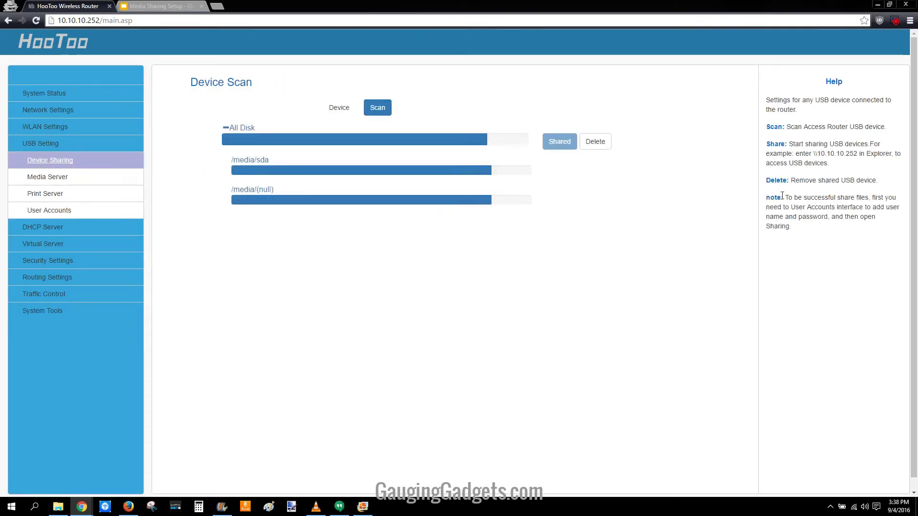
drag(857, 153, 813, 152)
key(ctrl+c)
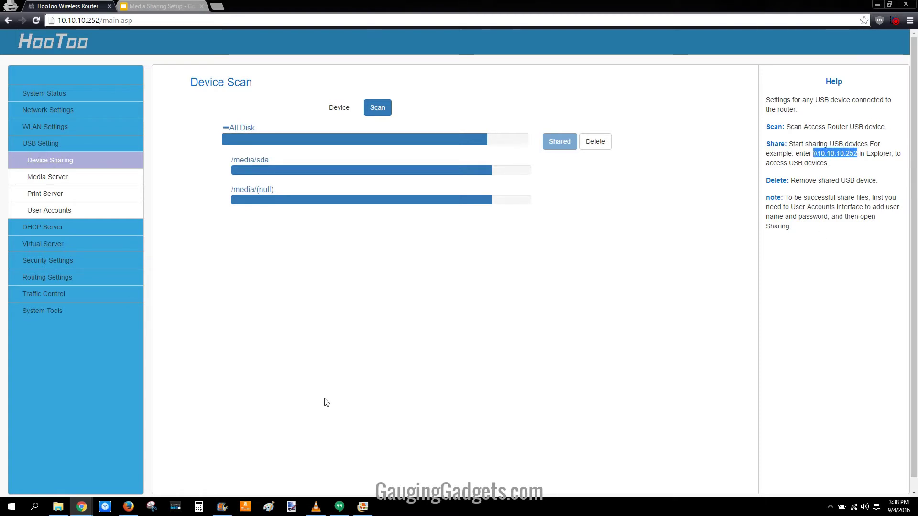
click(57, 506)
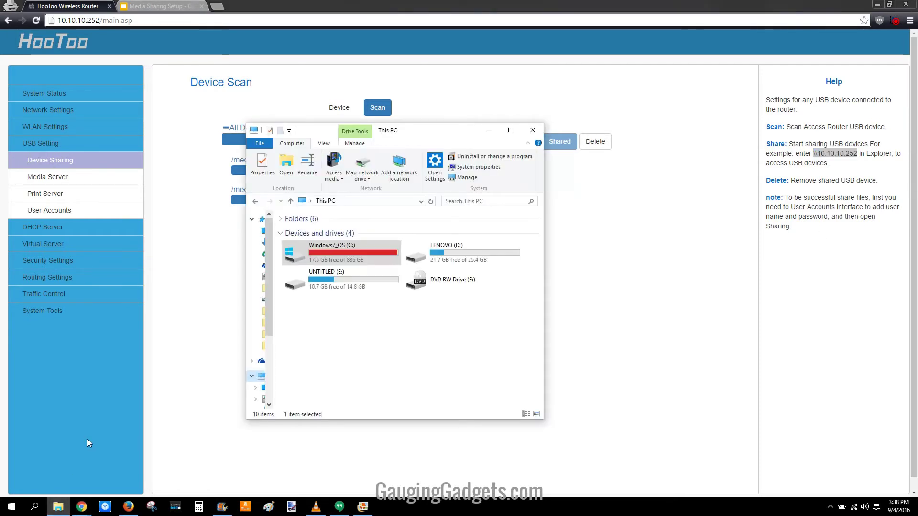
Step: Go to \\10.10.10.252 in File Explorer and sign in with the 'test' credentials
click(377, 203)
key(ctrl+v)
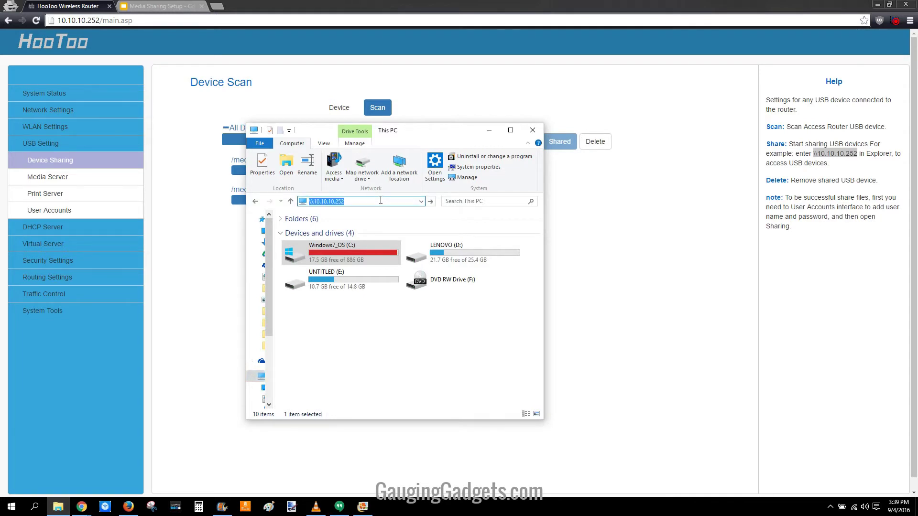
key(Return)
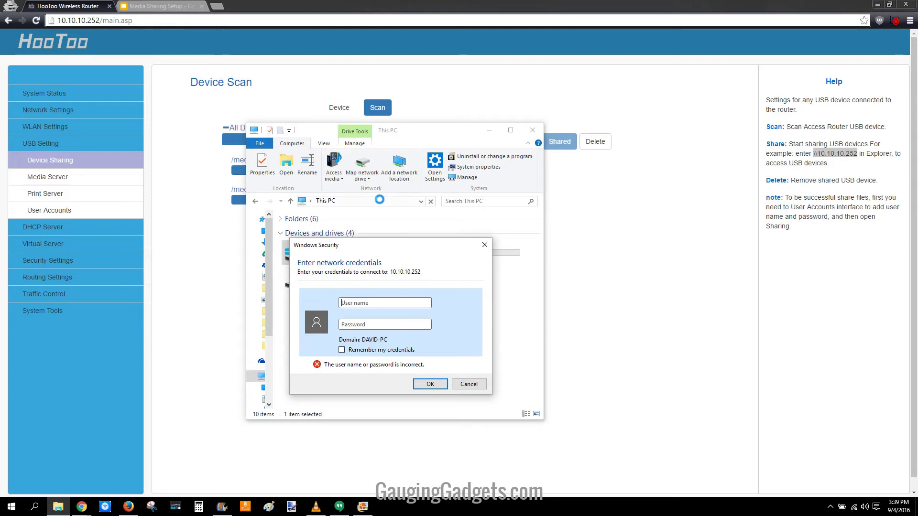
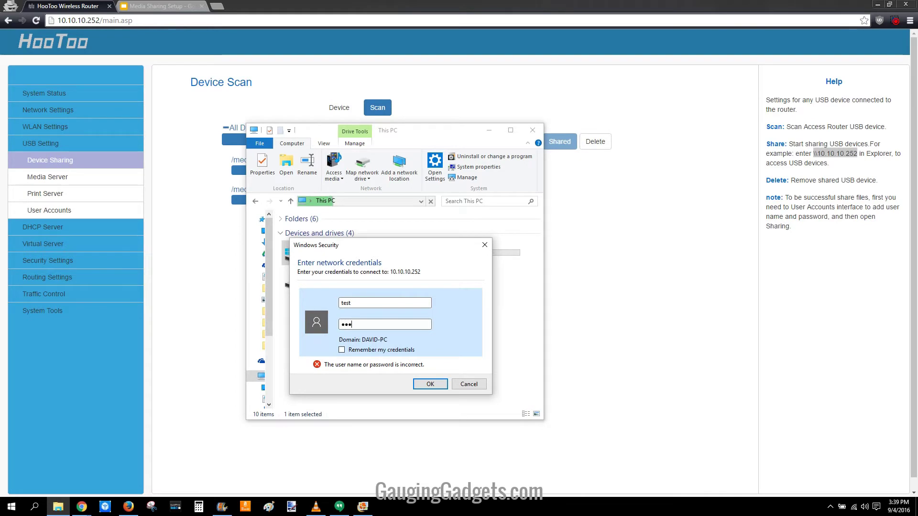
click(430, 384)
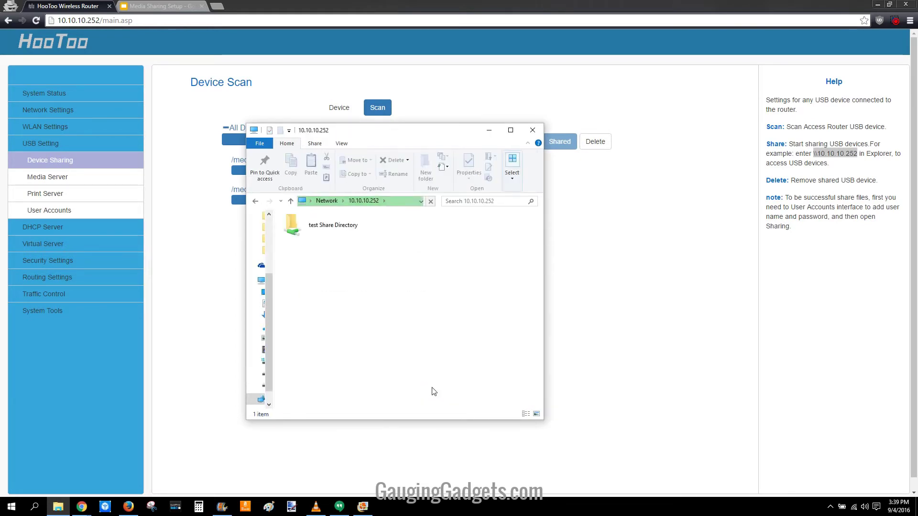
Step: Open 'test Share Directory', back out to 10.10.10.252, and reopen it to list 14 items
double_click(355, 228)
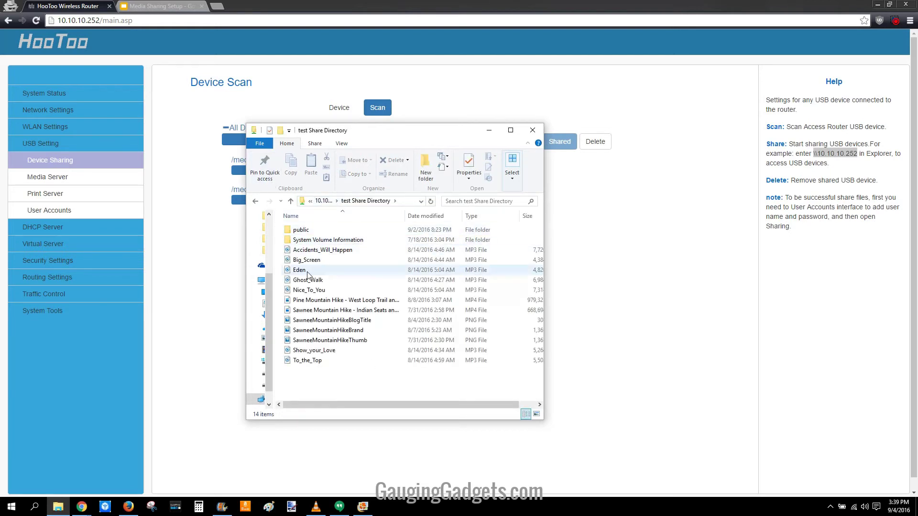
click(323, 201)
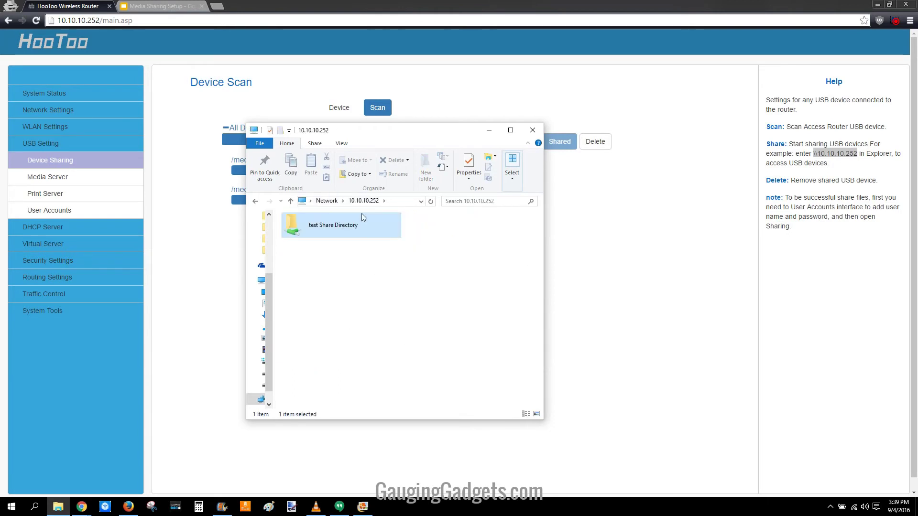
double_click(337, 226)
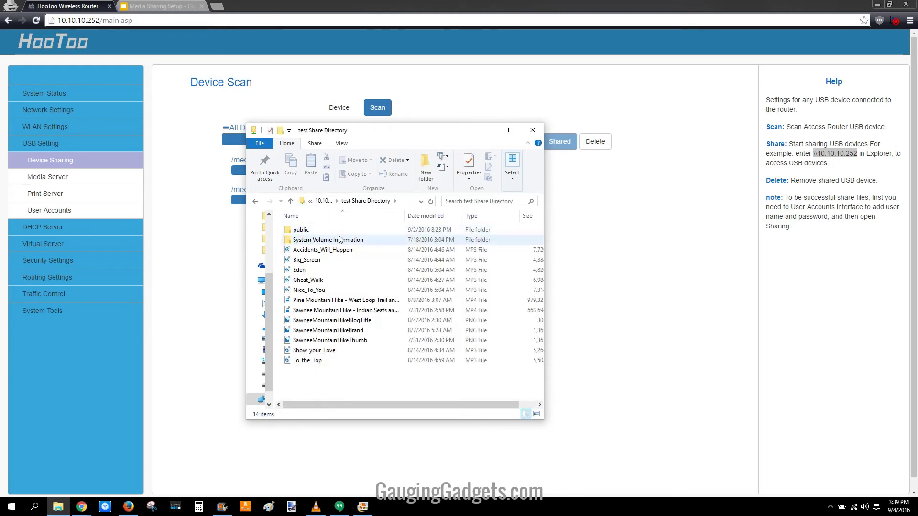